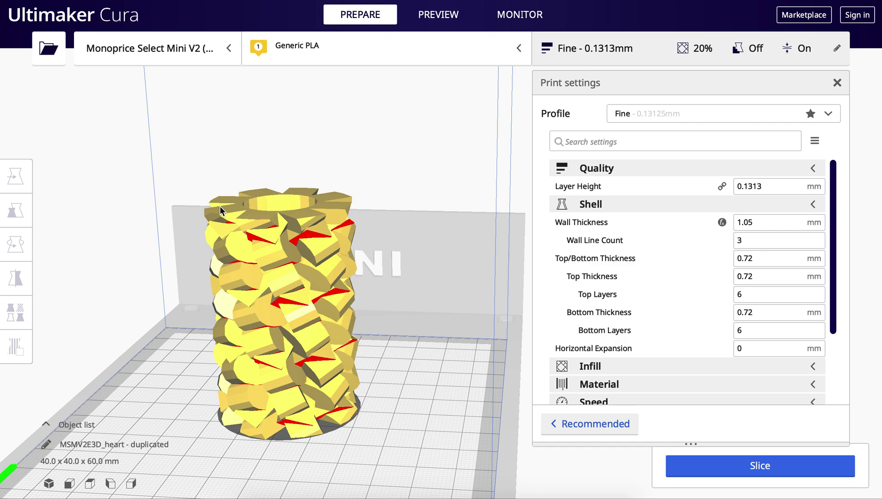
# Select the roller model on the build plate to check its 40 × 40 × 60 mm size.
pyautogui.click(276, 268)
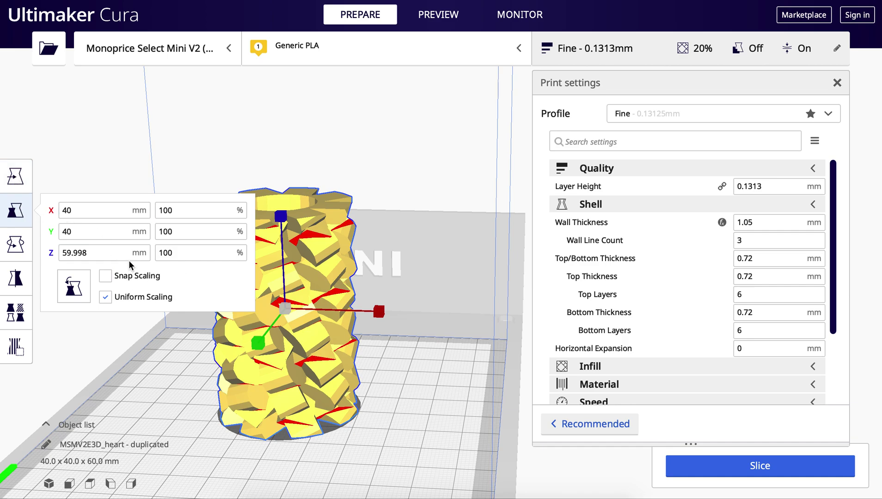
pyautogui.click(63, 250)
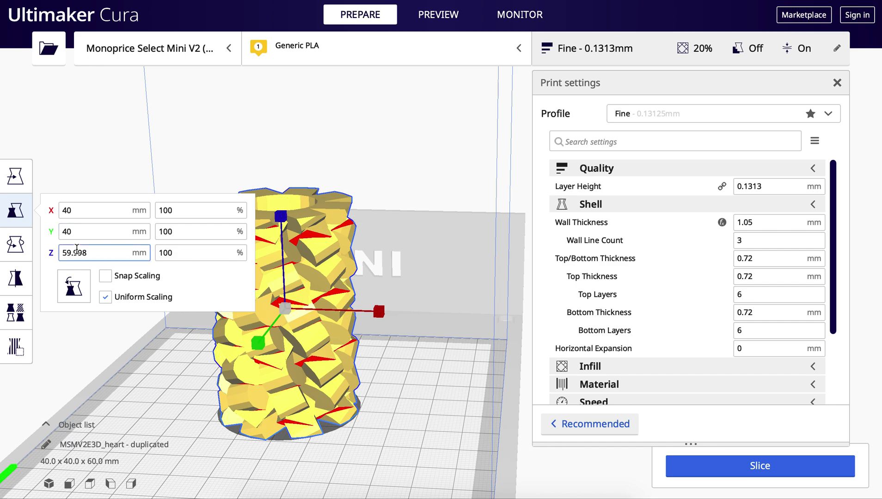
pyautogui.click(140, 393)
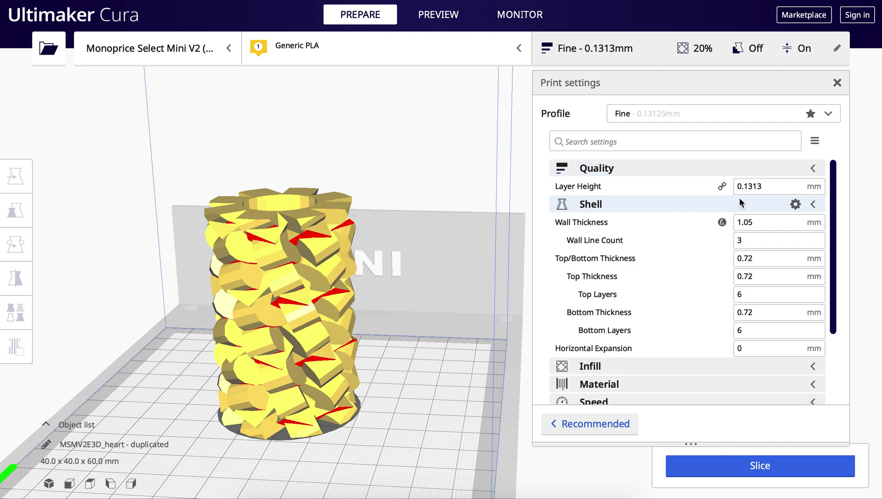
# Change the layer height to 0.2 mm, which brings top and bottom layers to 4.
pyautogui.moveTo(771, 187)
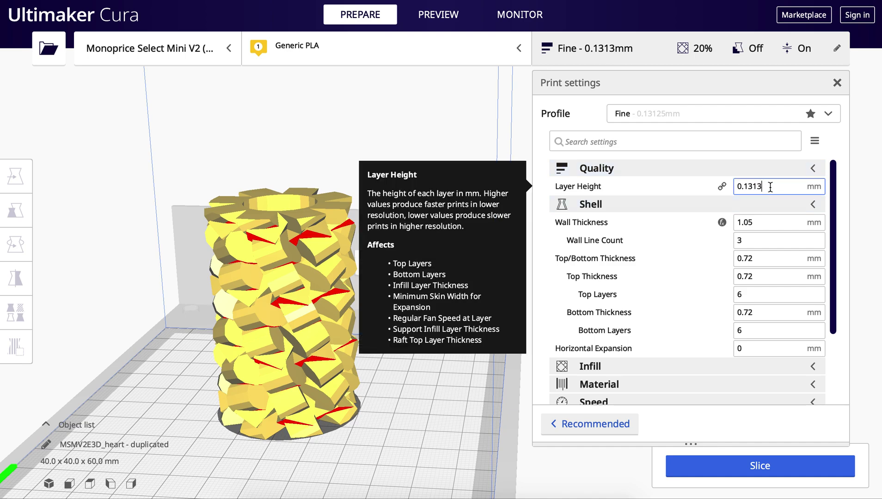
pyautogui.press('BackSpace')
pyautogui.press('BackSpace')
pyautogui.press('BackSpace')
pyautogui.press('BackSpace')
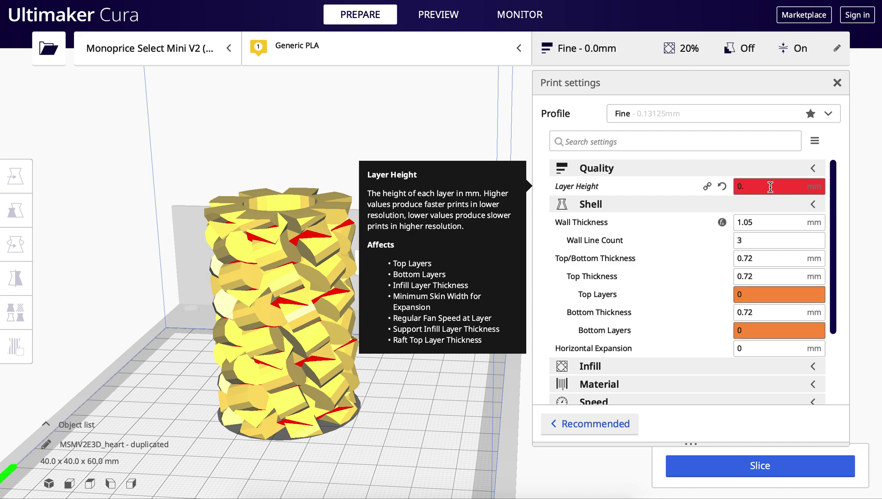
pyautogui.write('2')
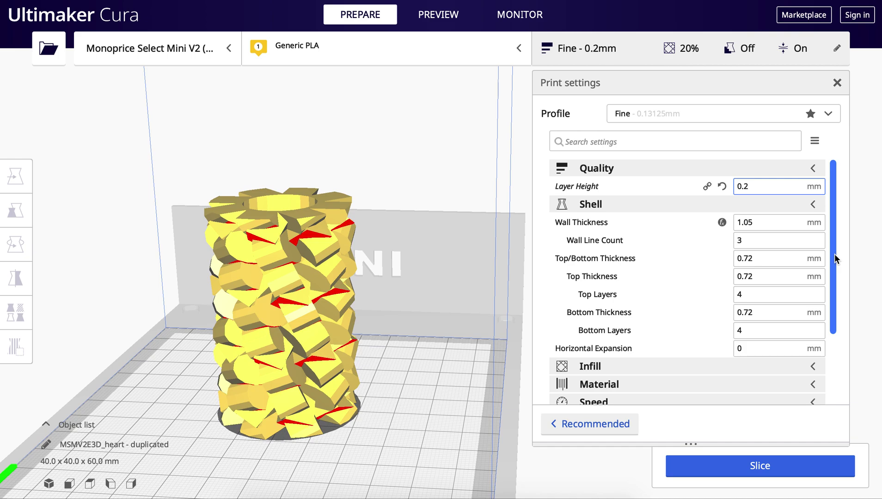
pyautogui.scroll(-1, 835, 255)
pyautogui.scroll(1, 835, 257)
# Set Wall Thickness and Top/Bottom Thickness both to 1.0 mm.
pyautogui.moveTo(710, 222)
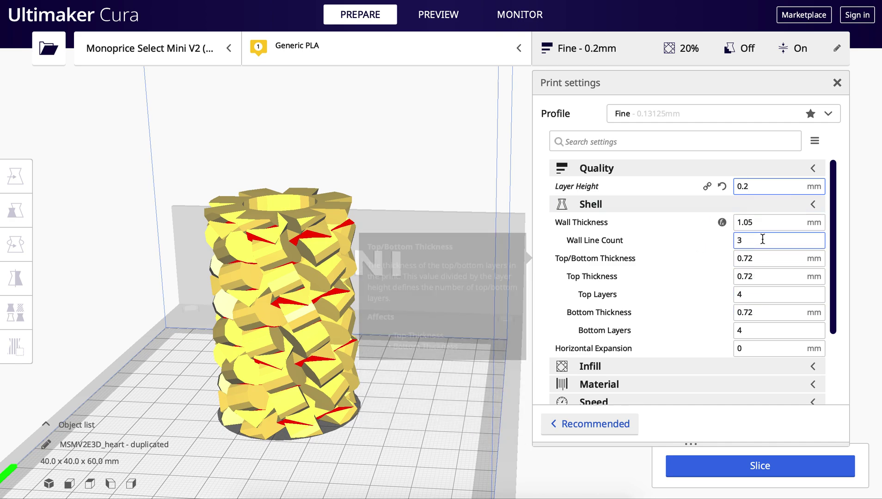
pyautogui.click(762, 223)
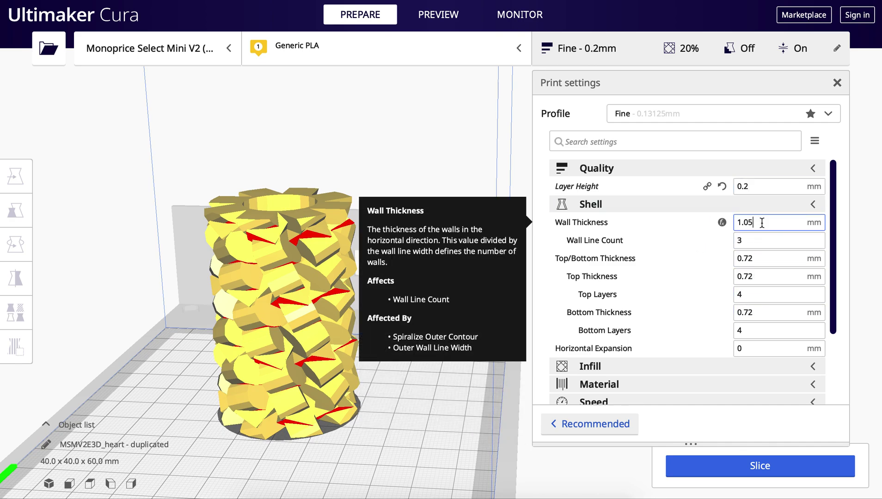
pyautogui.press('BackSpace')
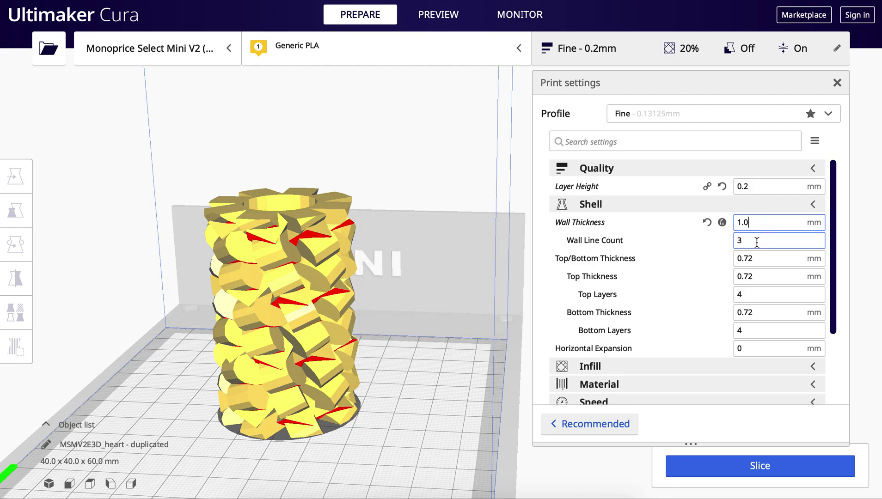
pyautogui.moveTo(757, 241)
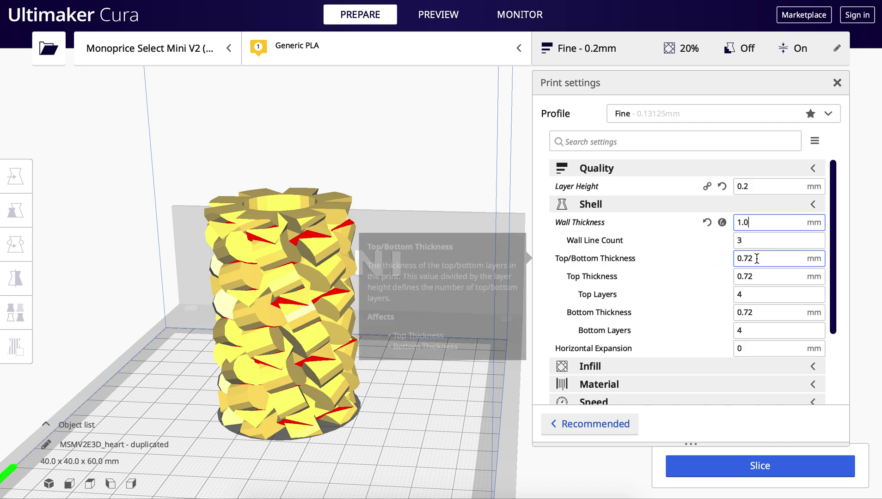
pyautogui.click(757, 259)
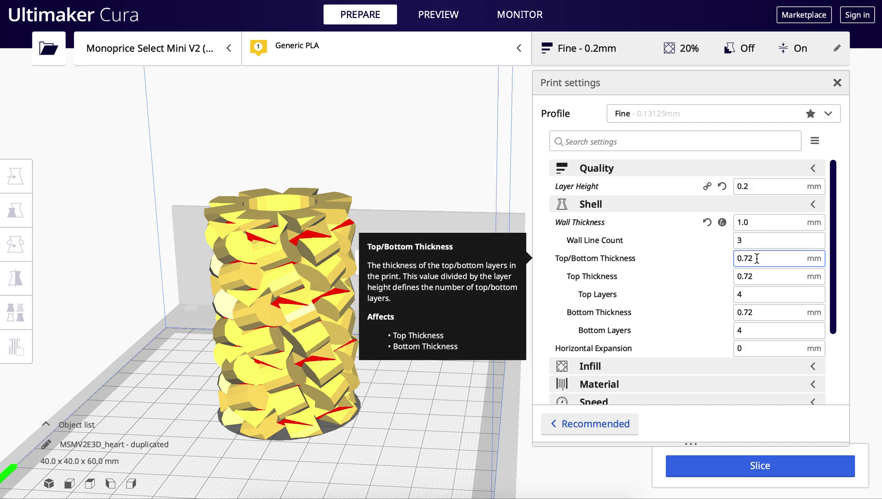
pyautogui.press('BackSpace')
pyautogui.press('BackSpace')
pyautogui.press('BackSpace')
pyautogui.press('BackSpace')
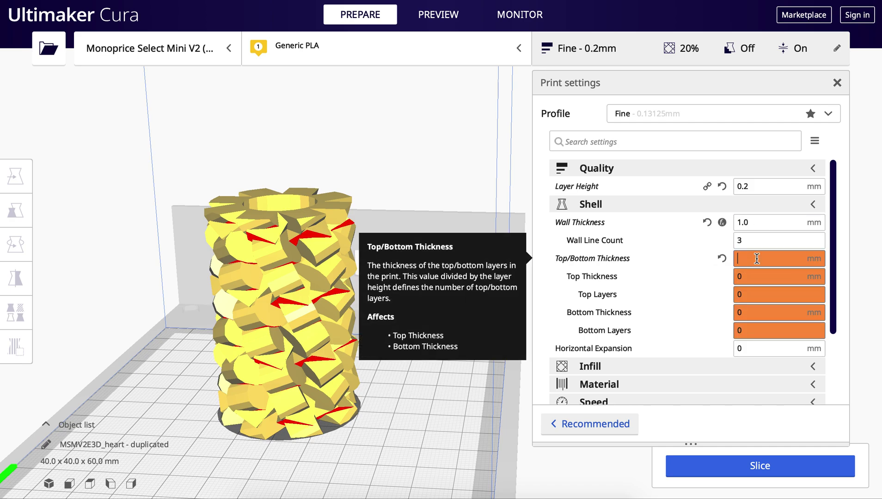
pyautogui.write('1.0')
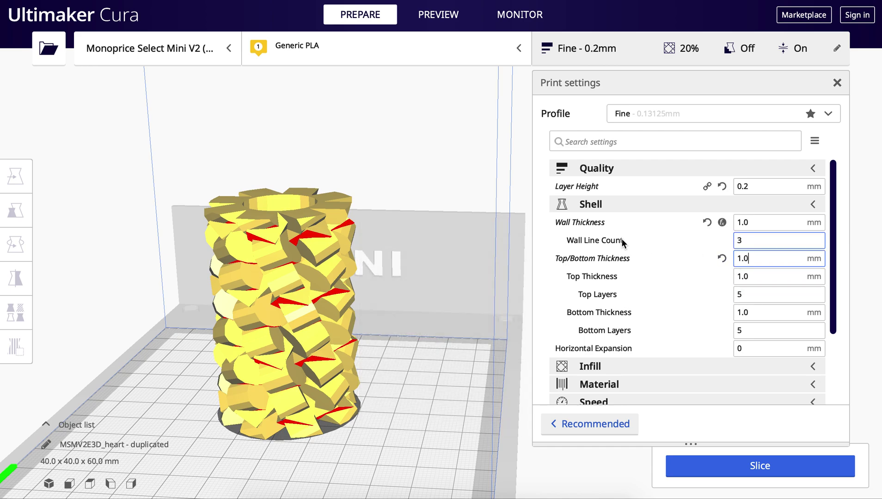
# Set Top Layers to 3 and review Bottom Thickness, Bottom Layers and Horizontal Expansion.
pyautogui.moveTo(602, 240)
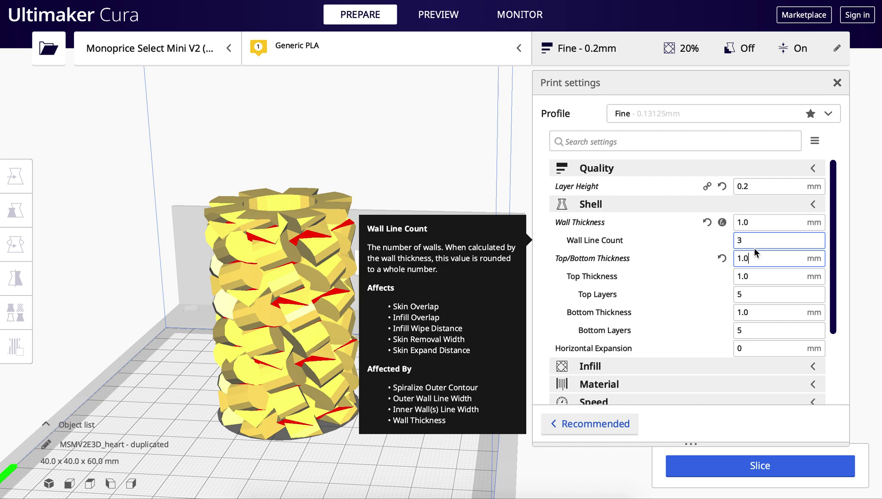
pyautogui.scroll(-1, 753, 296)
pyautogui.scroll(-1, 752, 296)
pyautogui.click(742, 258)
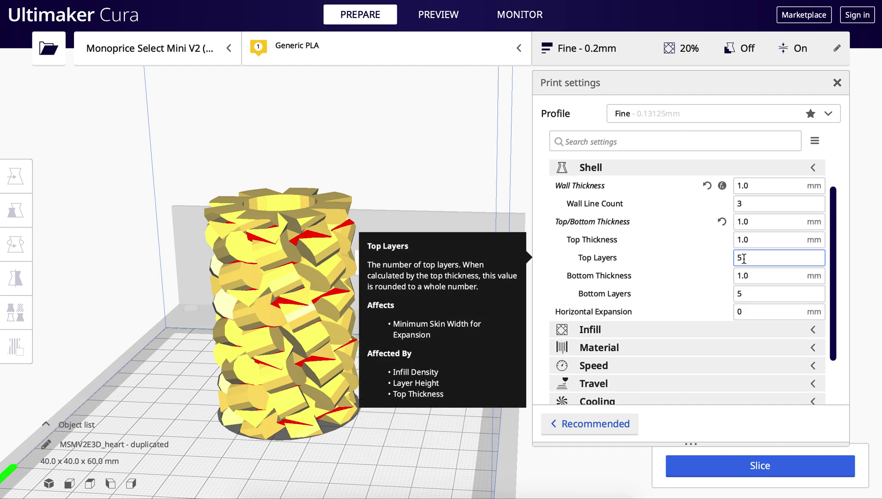
pyautogui.press('BackSpace')
pyautogui.write('3')
pyautogui.click(753, 278)
pyautogui.click(745, 295)
pyautogui.scroll(-2, 744, 291)
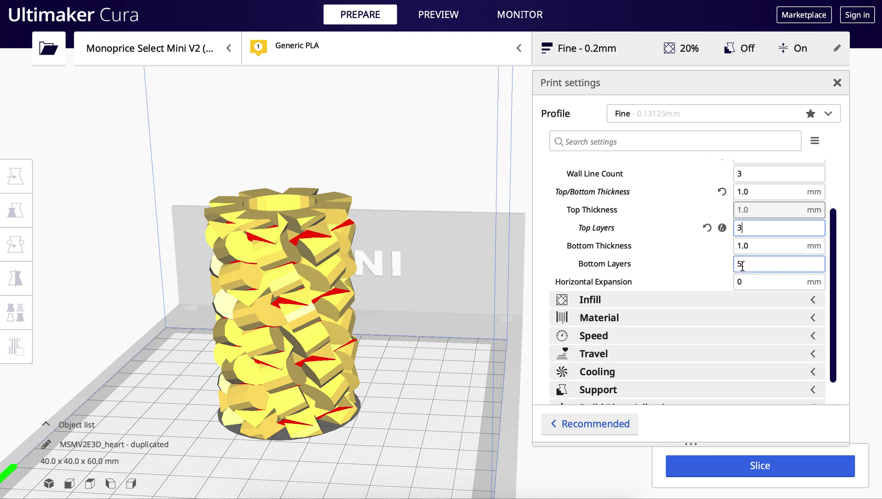
pyautogui.click(766, 285)
pyautogui.moveTo(831, 295); pyautogui.dragTo(831, 296)
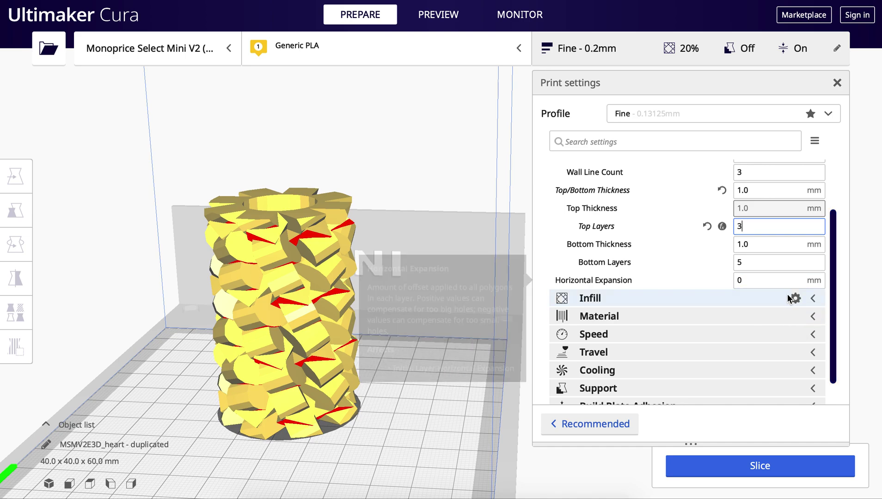
# Change infill density from 20% to 15% and keep the Grid infill pattern.
pyautogui.click(812, 299)
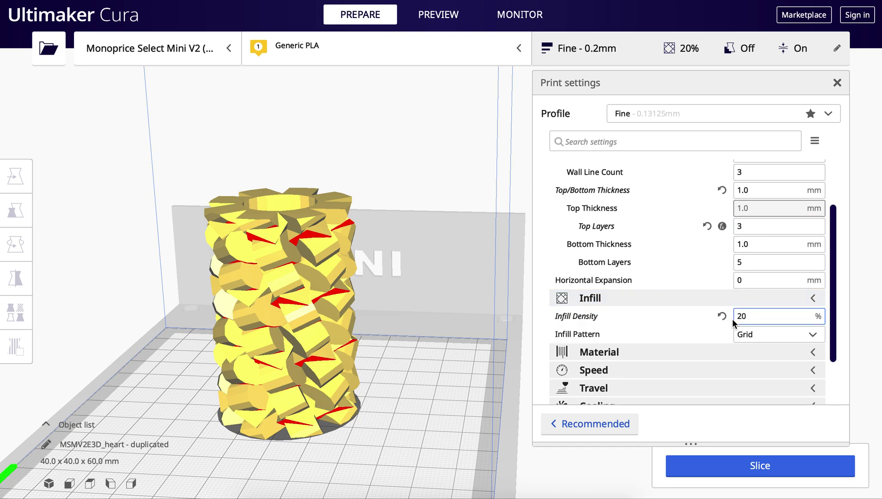
pyautogui.scroll(-3, 732, 319)
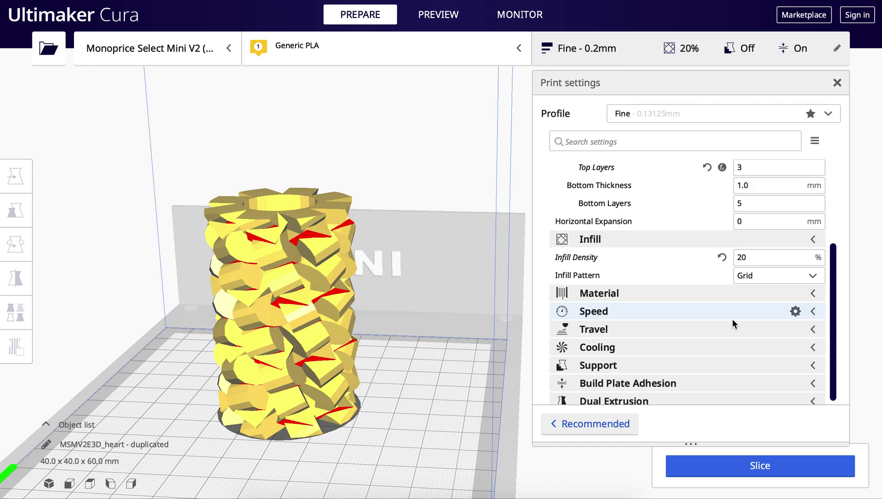
pyautogui.click(750, 253)
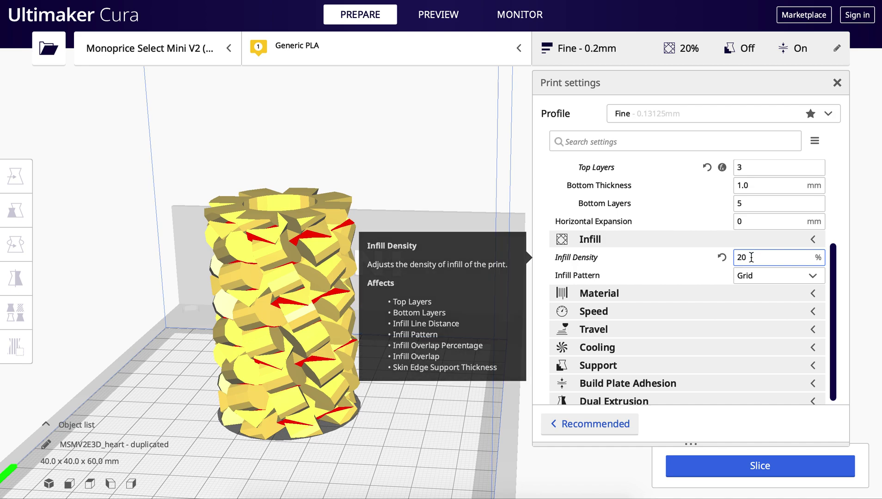
pyautogui.moveTo(750, 253); pyautogui.dragTo(725, 257)
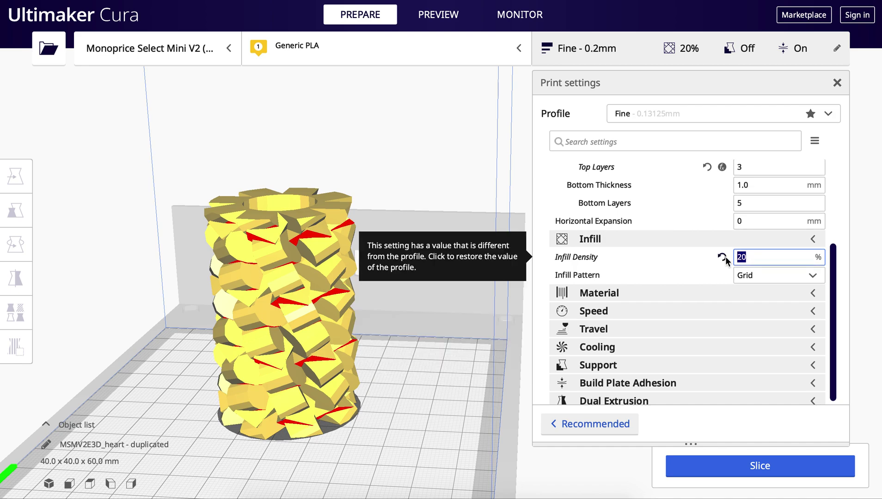
pyautogui.write('15')
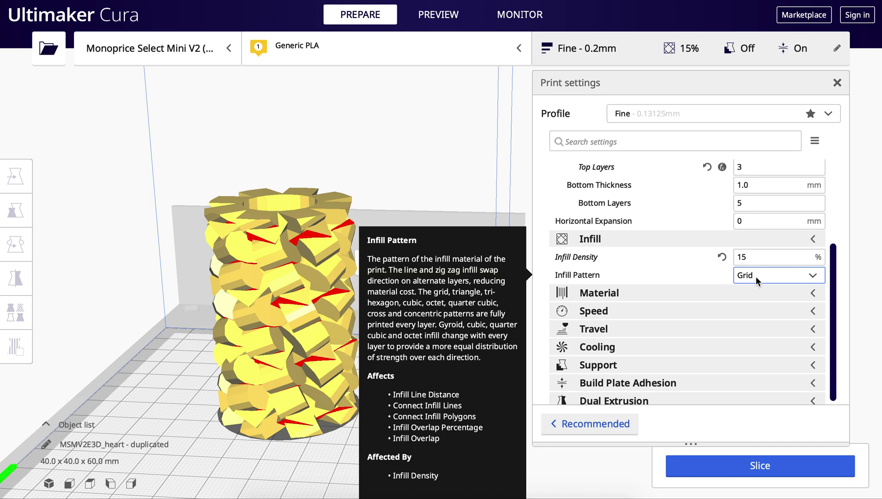
pyautogui.click(756, 276)
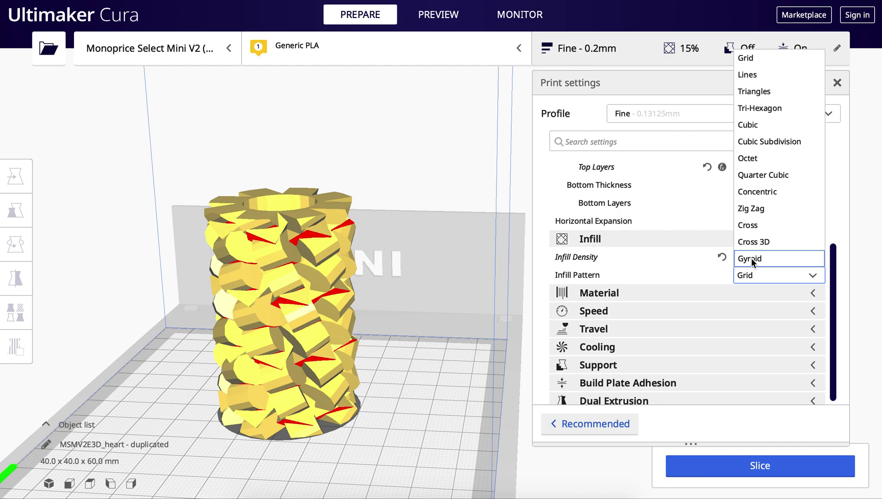
pyautogui.click(760, 276)
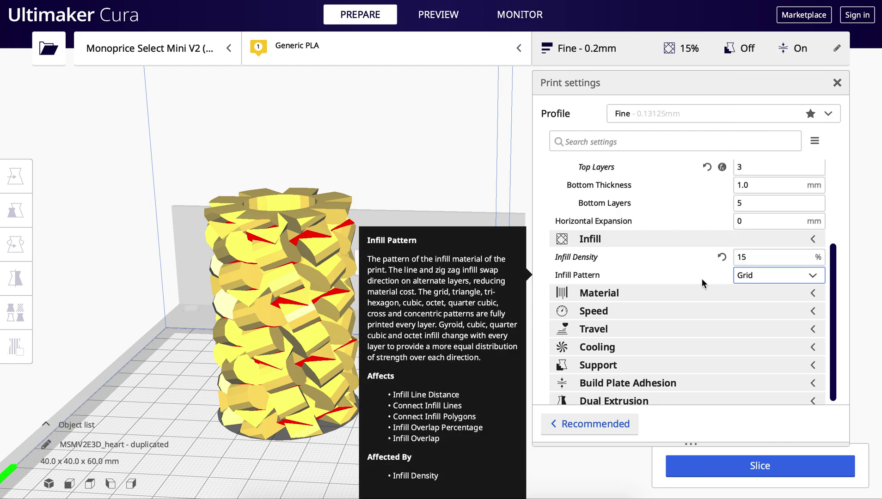
pyautogui.click(813, 238)
# Lower the Build Plate Temperature from 60 to 50 °C in the Material settings.
pyautogui.click(814, 287)
pyautogui.scroll(-1, 708, 295)
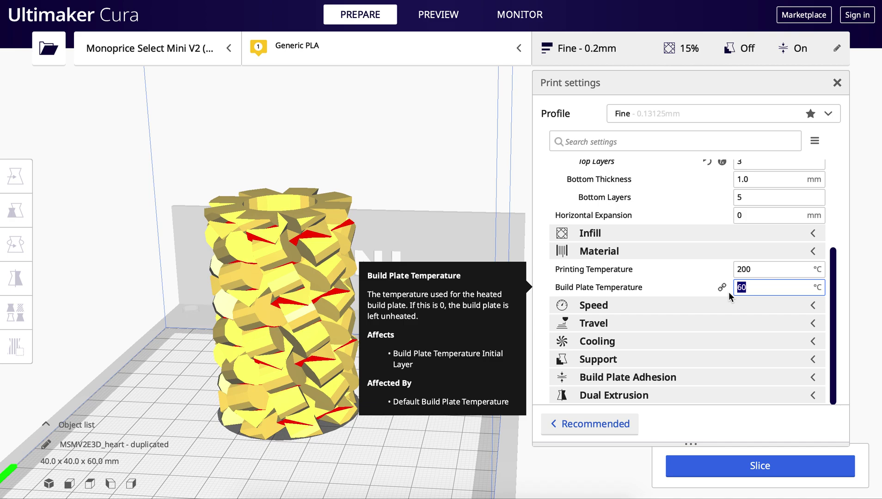
pyautogui.write('50')
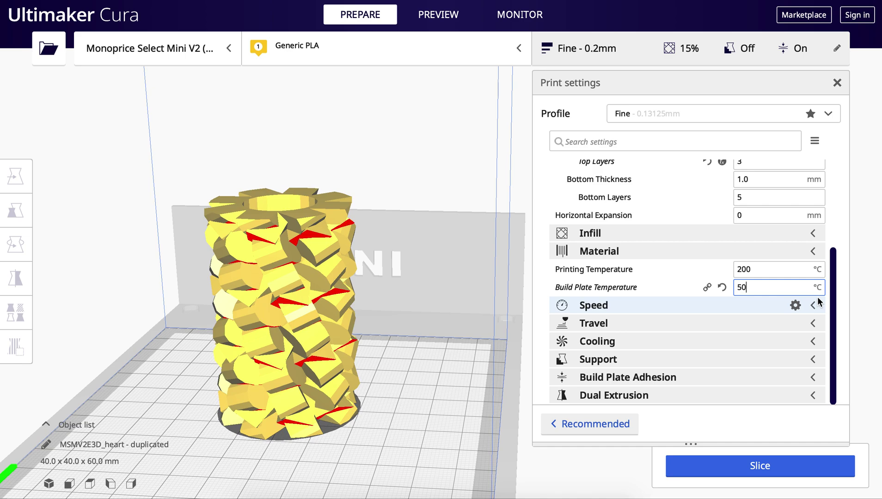
pyautogui.moveTo(819, 292)
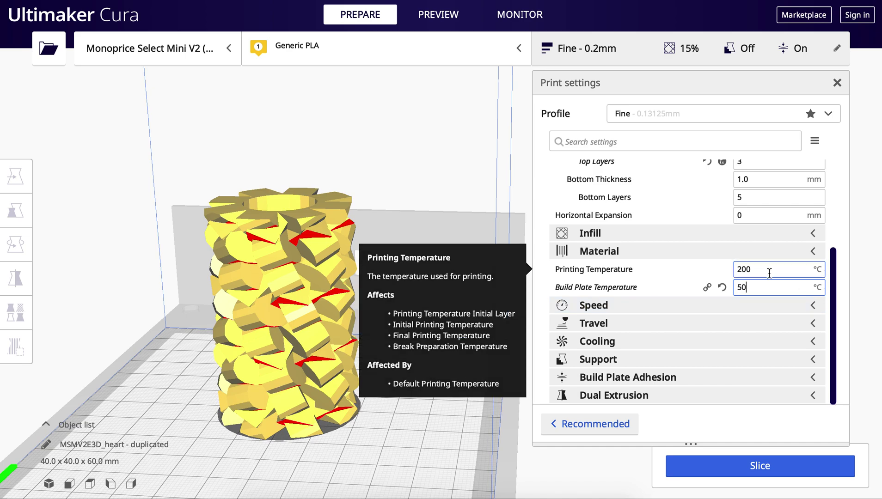
# Expand Speed and Travel to review the 50 mm/s print speed and retraction settings.
pyautogui.click(816, 307)
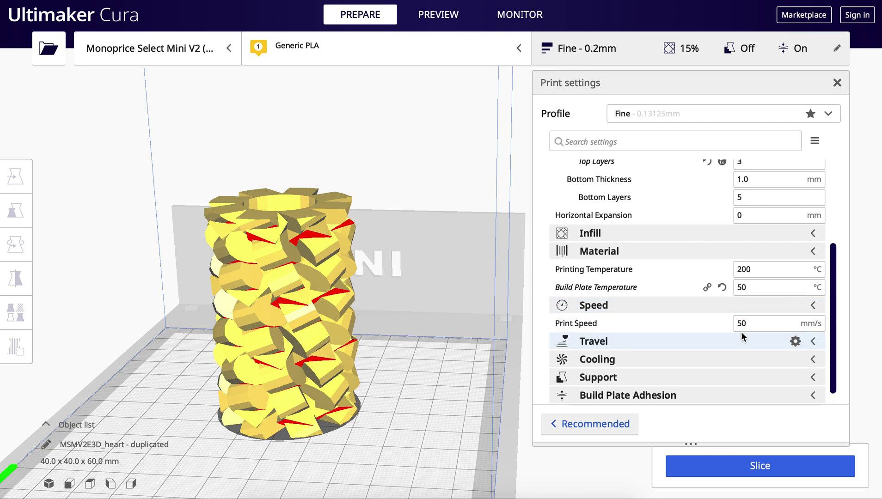
pyautogui.scroll(-1, 740, 336)
pyautogui.moveTo(703, 309)
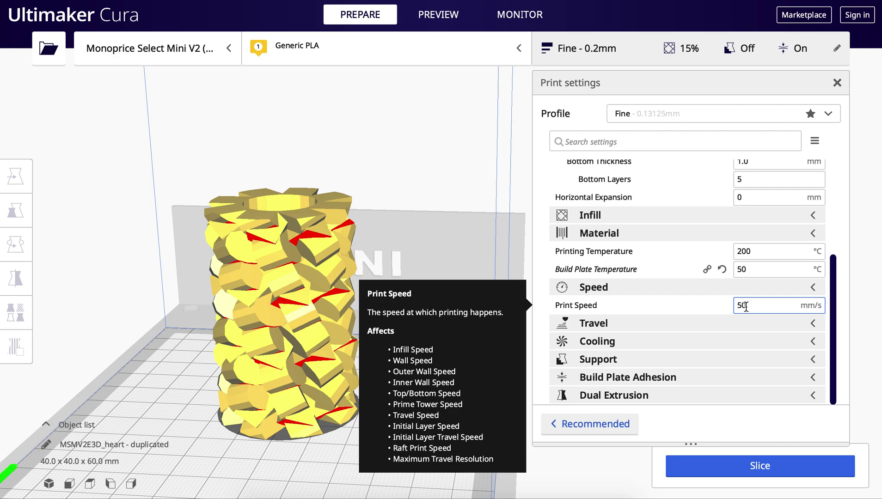
pyautogui.click(812, 324)
pyautogui.scroll(-2, 766, 358)
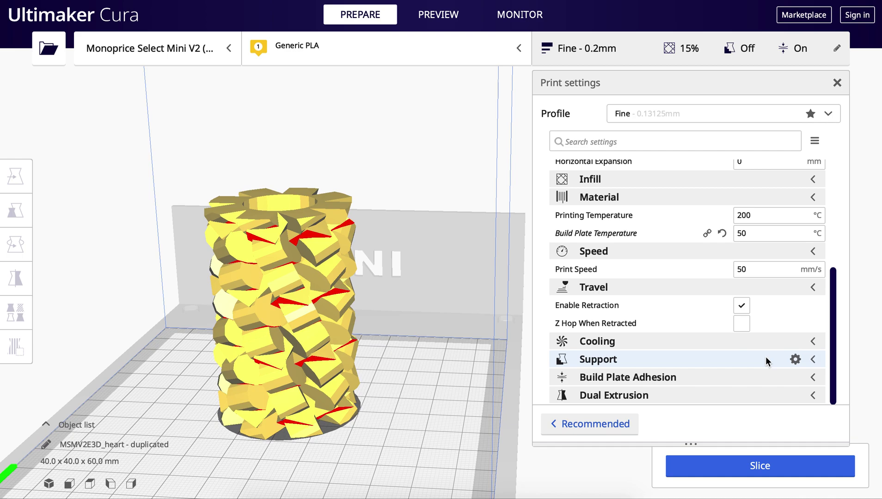
# Check the Retraction and Z Hop tooltips, then expand the Cooling and Support categories.
pyautogui.moveTo(607, 311)
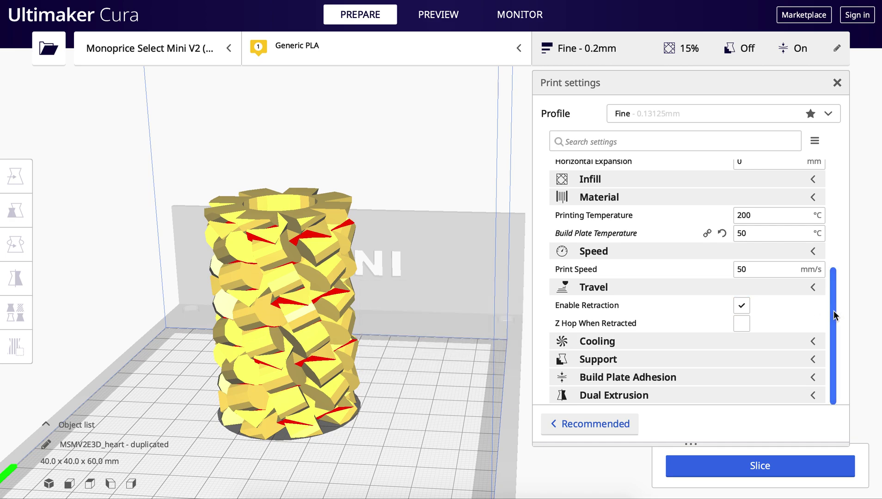
pyautogui.moveTo(780, 318)
pyautogui.moveTo(719, 328)
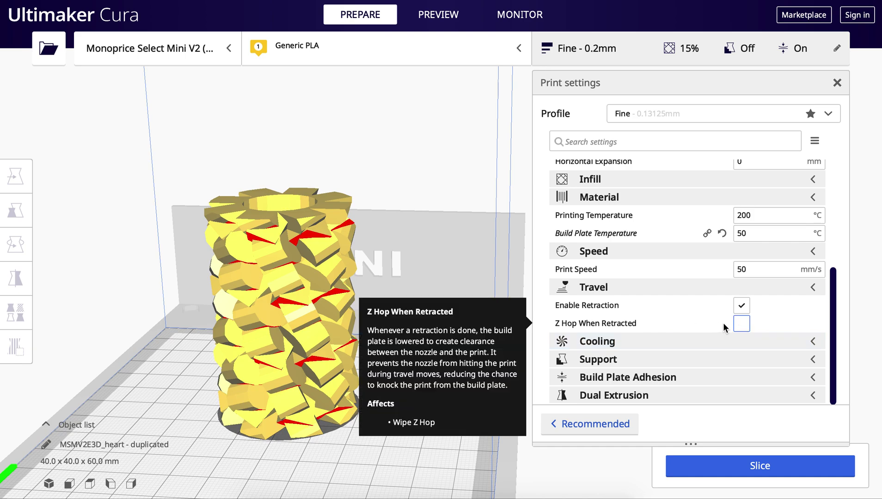
pyautogui.click(815, 342)
pyautogui.scroll(-2, 815, 344)
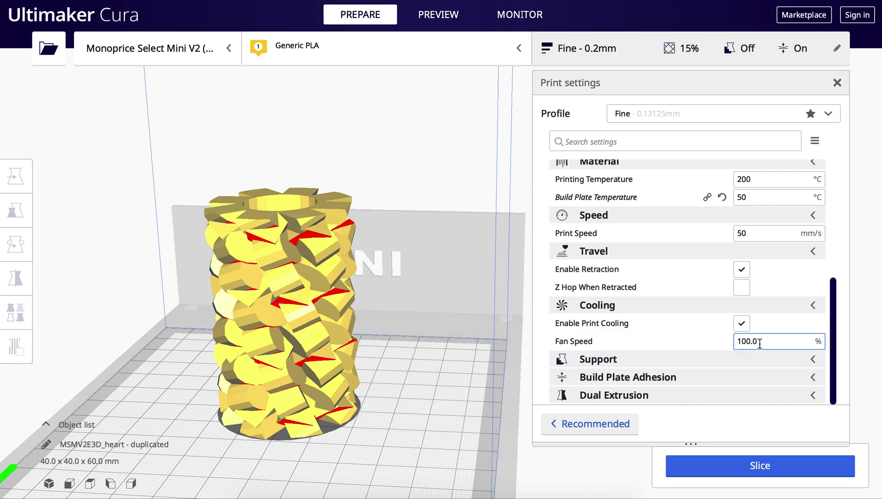
pyautogui.moveTo(765, 343)
pyautogui.click(811, 359)
# Try enabling Generate Support and its placement options, then turn support back off.
pyautogui.scroll(-1, 758, 362)
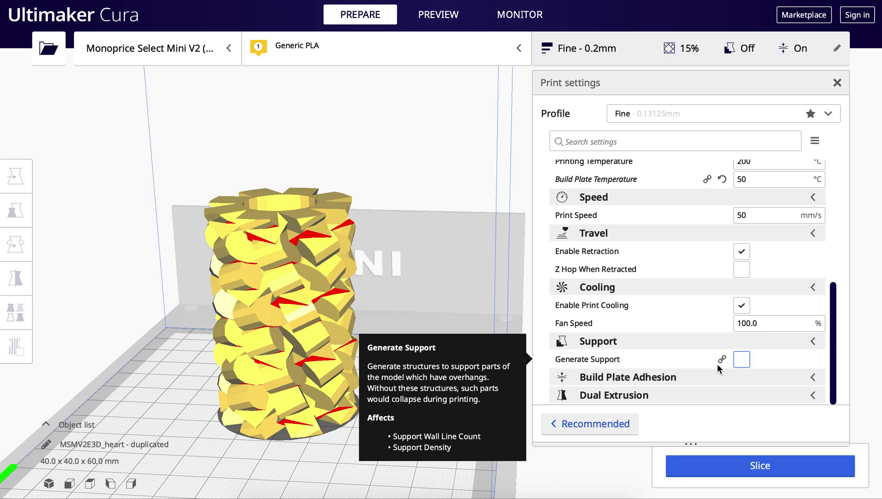
pyautogui.click(742, 359)
pyautogui.scroll(-2, 743, 357)
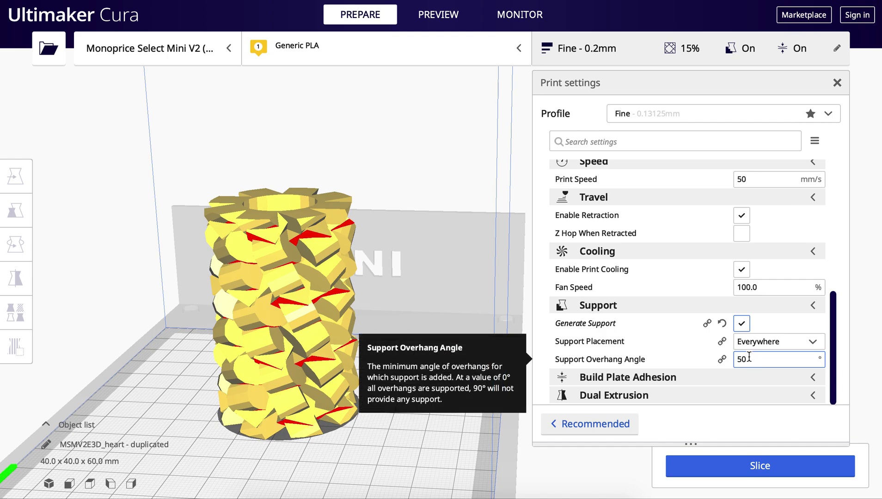
pyautogui.click(778, 340)
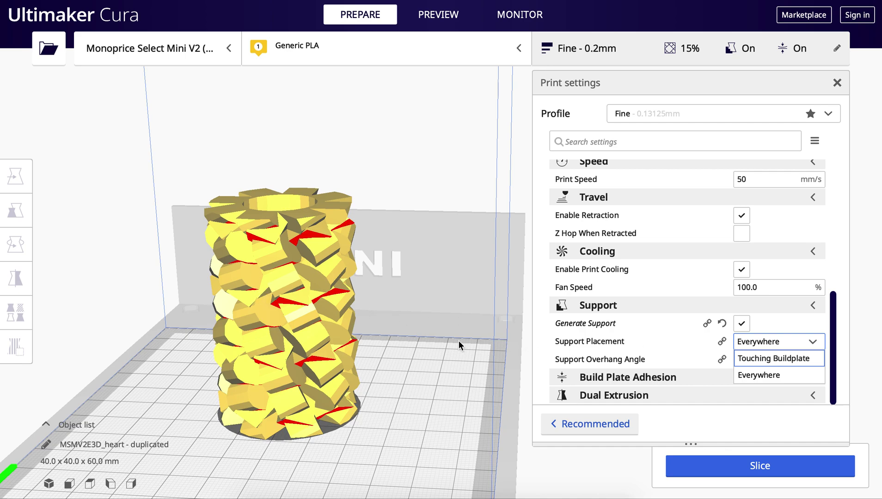
pyautogui.click(742, 324)
pyautogui.click(742, 324)
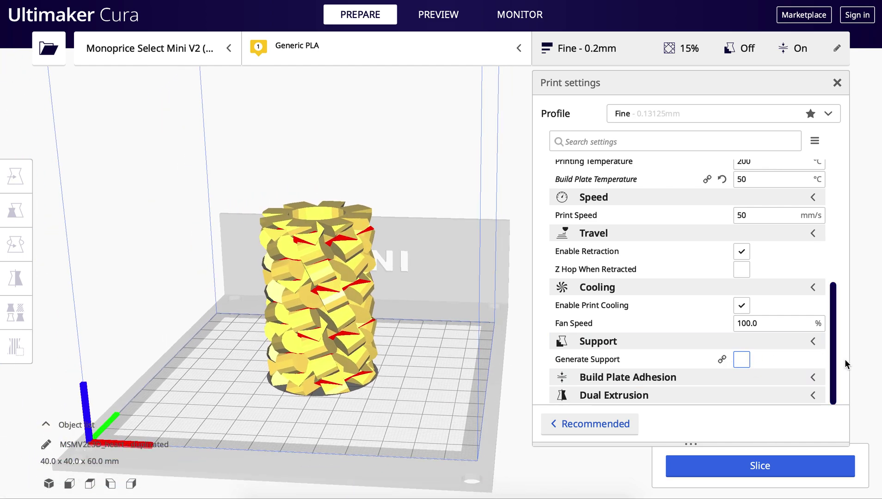
# Change Build Plate Adhesion Type from Brim to None.
pyautogui.click(812, 378)
pyautogui.scroll(-2, 809, 378)
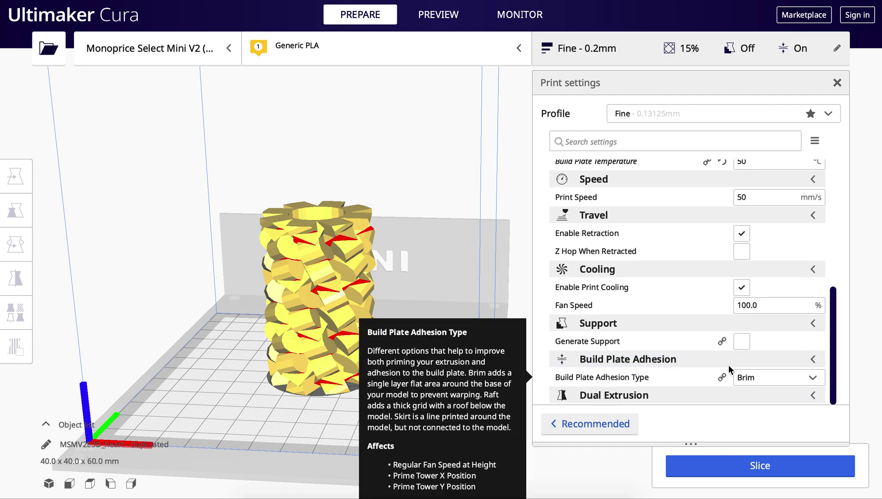
pyautogui.click(813, 378)
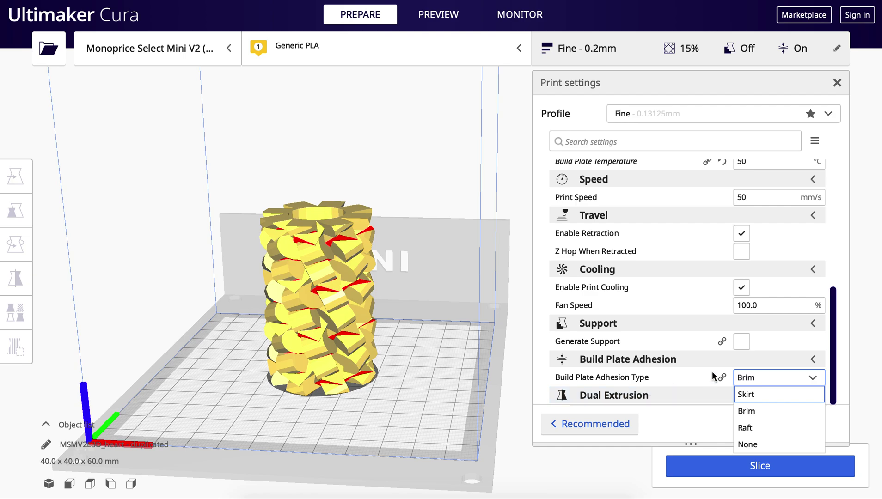
pyautogui.moveTo(713, 375)
pyautogui.moveTo(745, 345)
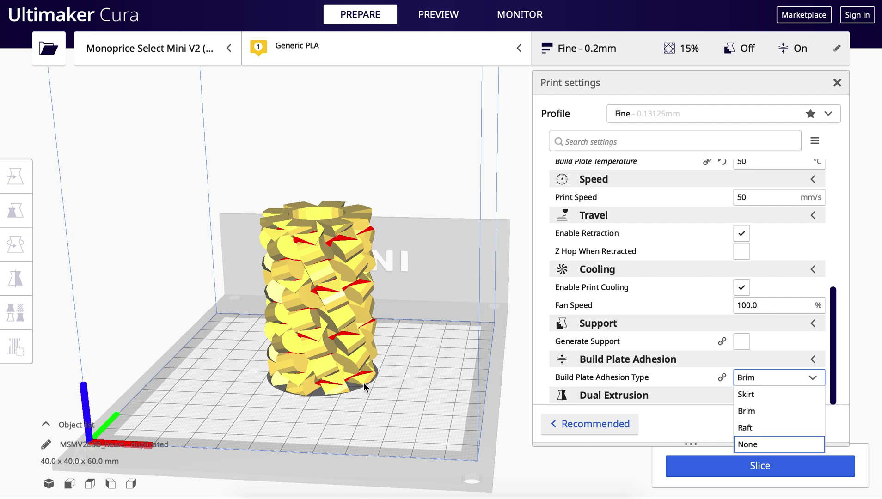
pyautogui.click(758, 444)
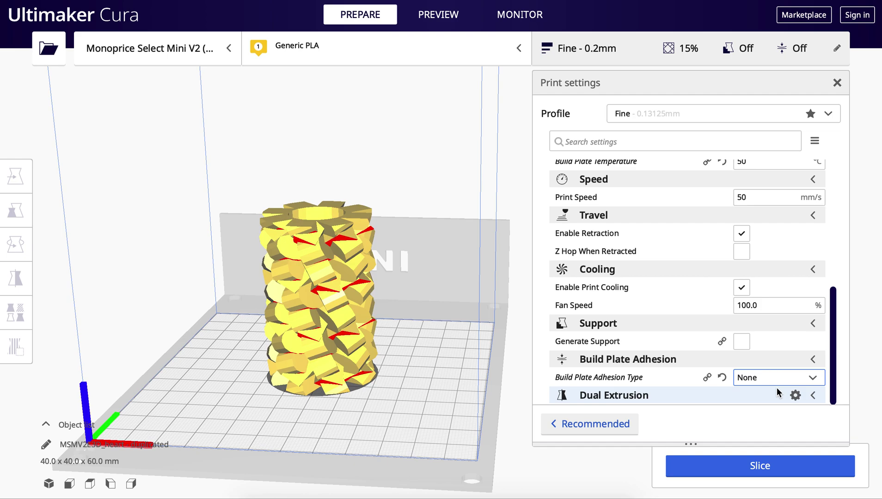
pyautogui.moveTo(662, 368)
pyautogui.scroll(1, 836, 377)
pyautogui.scroll(-1, 835, 380)
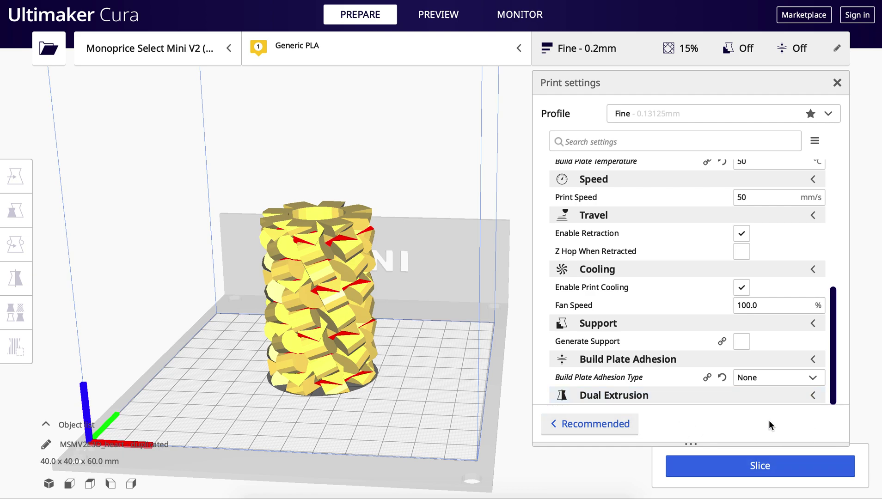
# Set Bottom Layers to 3 and start slicing the model.
pyautogui.moveTo(833, 337); pyautogui.dragTo(836, 184)
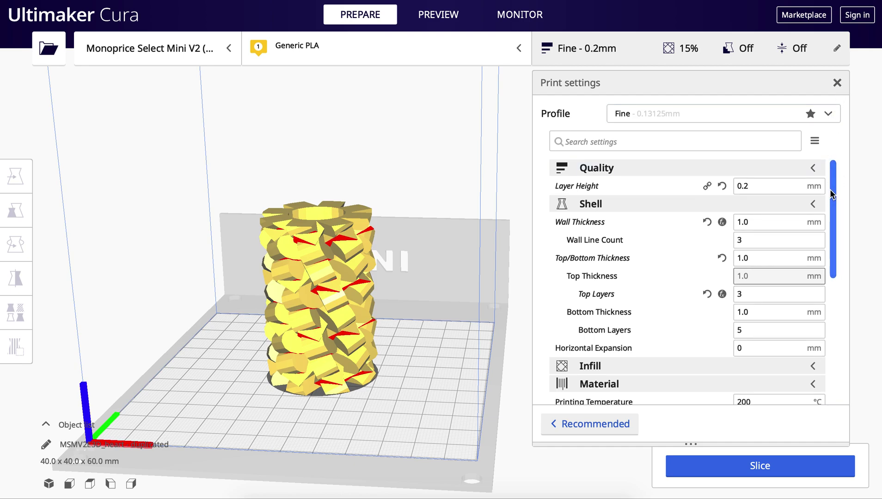
pyautogui.moveTo(832, 193); pyautogui.dragTo(830, 219)
pyautogui.moveTo(754, 268)
pyautogui.moveTo(754, 268); pyautogui.dragTo(737, 270)
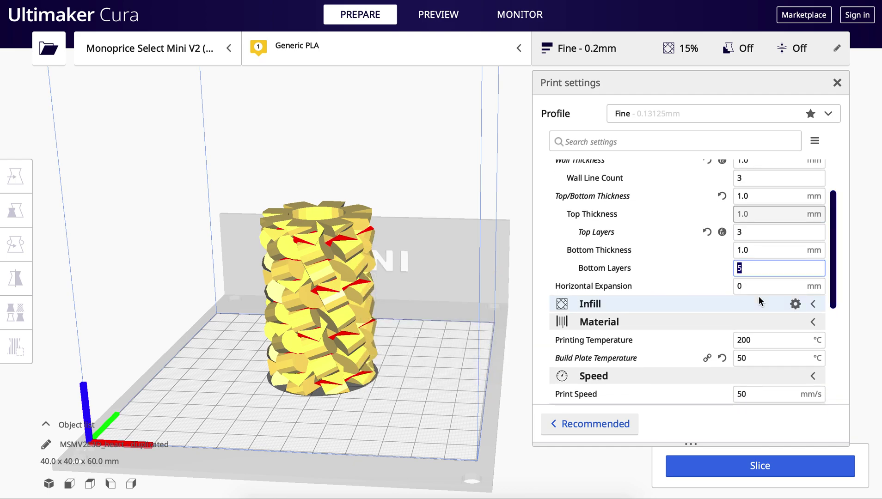
pyautogui.write('3')
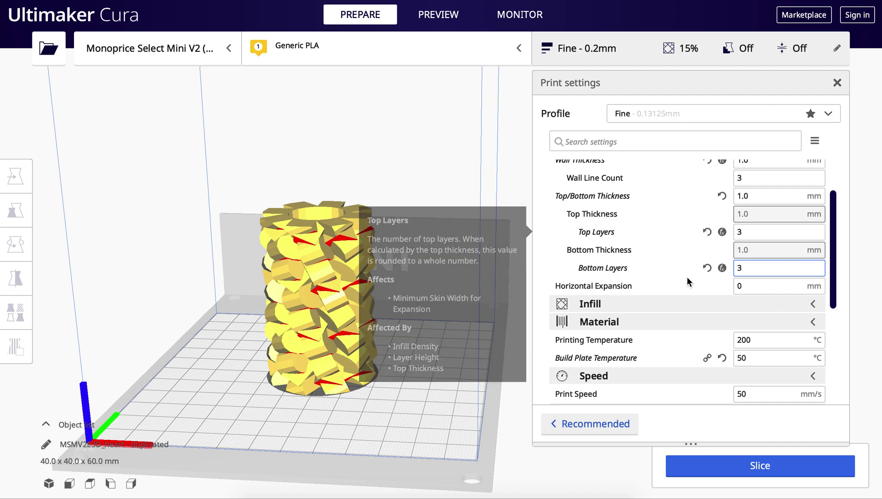
pyautogui.moveTo(834, 293); pyautogui.dragTo(842, 421)
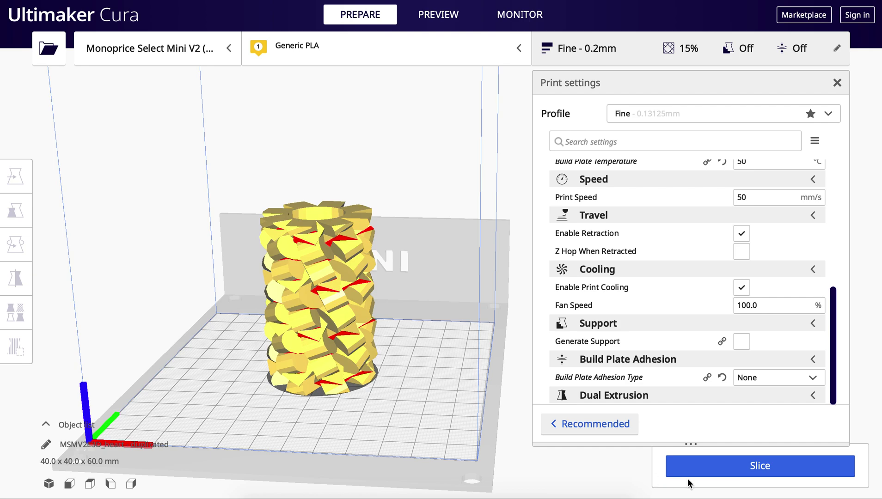
pyautogui.click(761, 466)
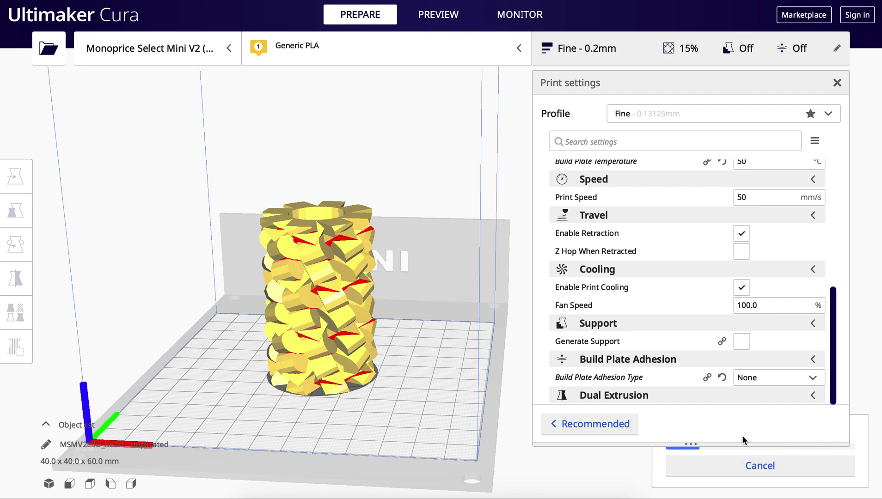
# Shrink the print settings panel while the roller slices to 2 h 30 min and 23 g (7.81 m).
pyautogui.moveTo(691, 444); pyautogui.dragTo(691, 390)
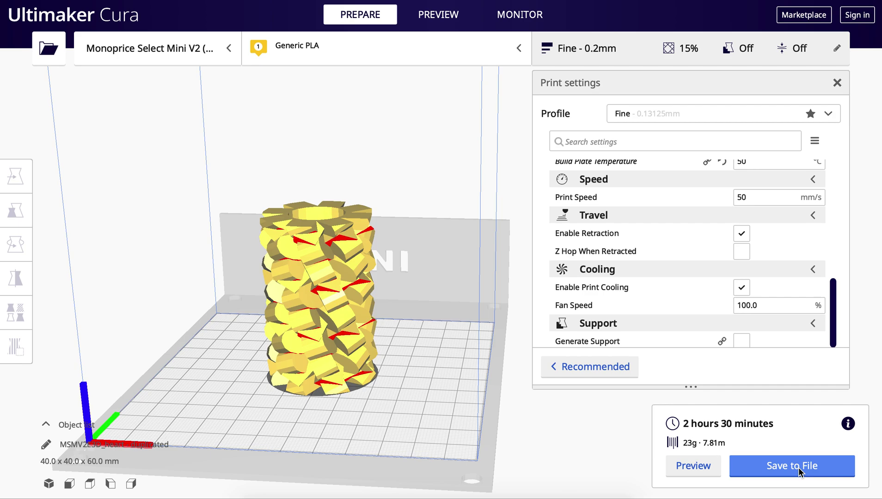
# Save the G-code to the Desktop as MSMV2E3D_heart - duplicated.gcode and dismiss the notification.
pyautogui.click(798, 466)
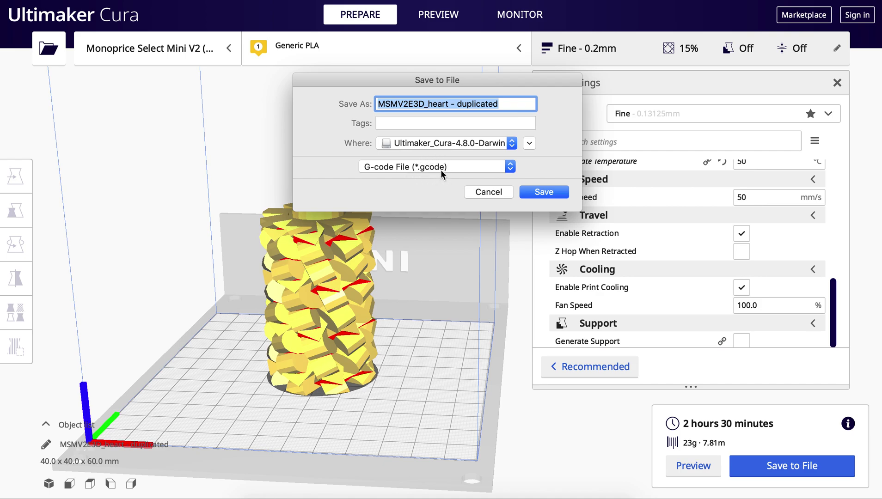
pyautogui.click(431, 144)
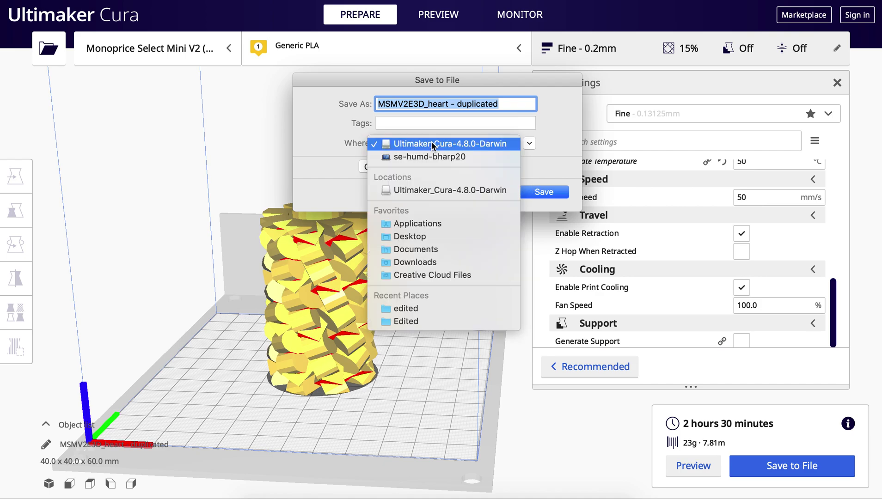
pyautogui.click(411, 236)
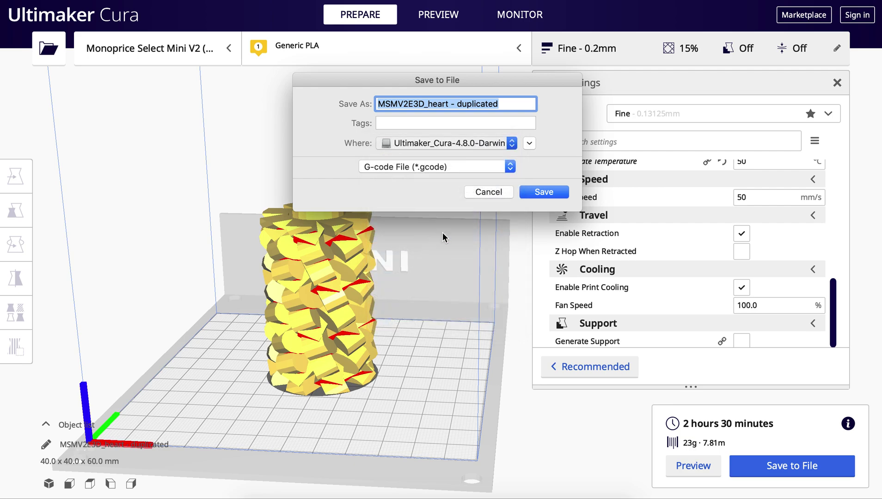
pyautogui.click(540, 191)
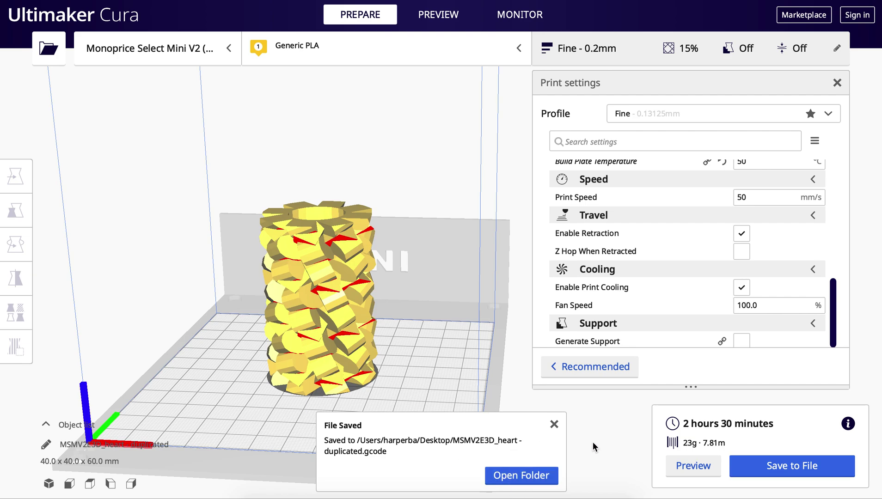
pyautogui.click(555, 424)
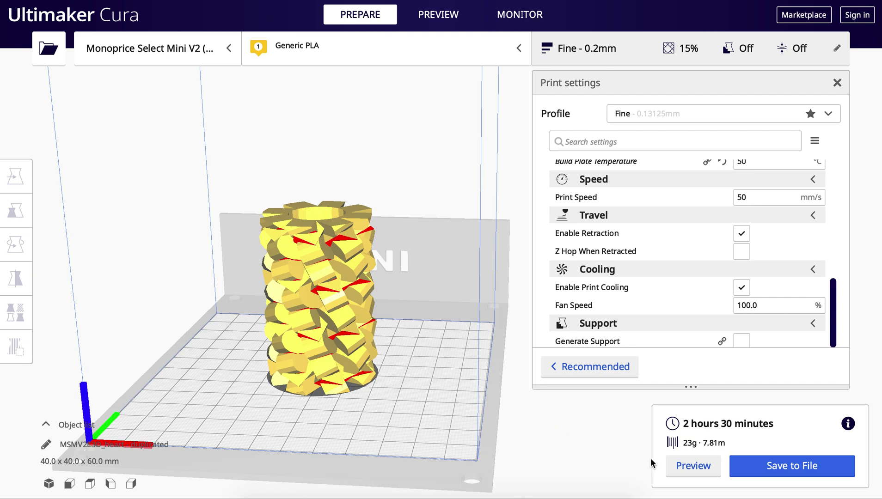
# Preview the top layer's nozzle path, then review the 0.2 mm layer, 1.0 mm wall and 3 top/bottom-layer settings.
pyautogui.click(693, 466)
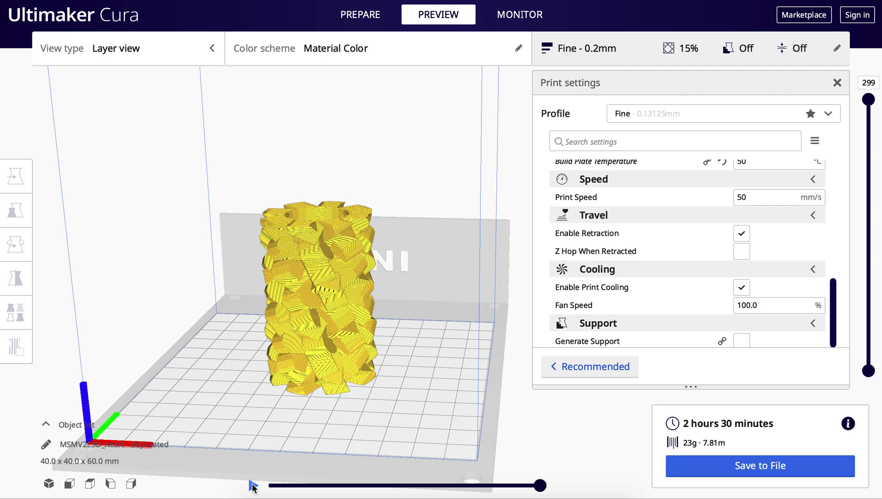
pyautogui.moveTo(540, 485)
pyautogui.mouseDown()
pyautogui.moveTo(292, 485)
pyautogui.moveTo(364, 491)
pyautogui.moveTo(311, 485)
pyautogui.moveTo(375, 484)
pyautogui.mouseUp()
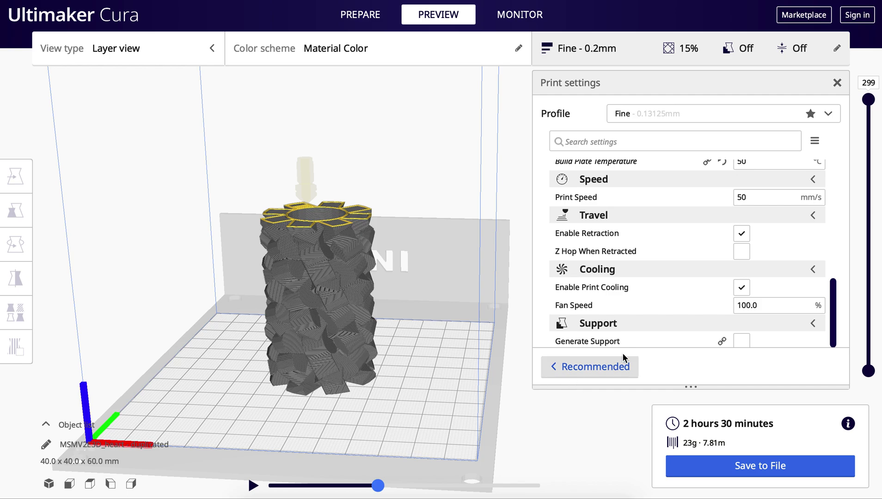
pyautogui.scroll(-3, 697, 316)
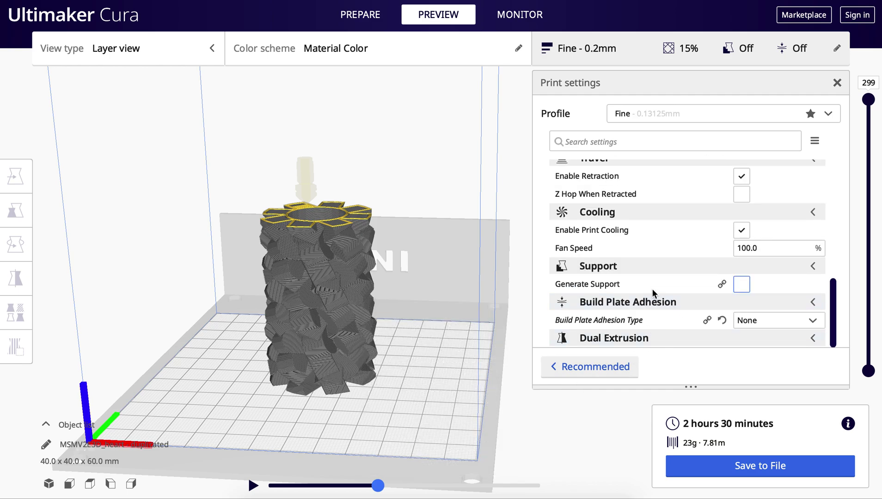
pyautogui.scroll(8, 652, 289)
pyautogui.scroll(5, 652, 289)
# Expand the Infill section to confirm 15% infill density with the Grid pattern.
pyautogui.scroll(3, 652, 288)
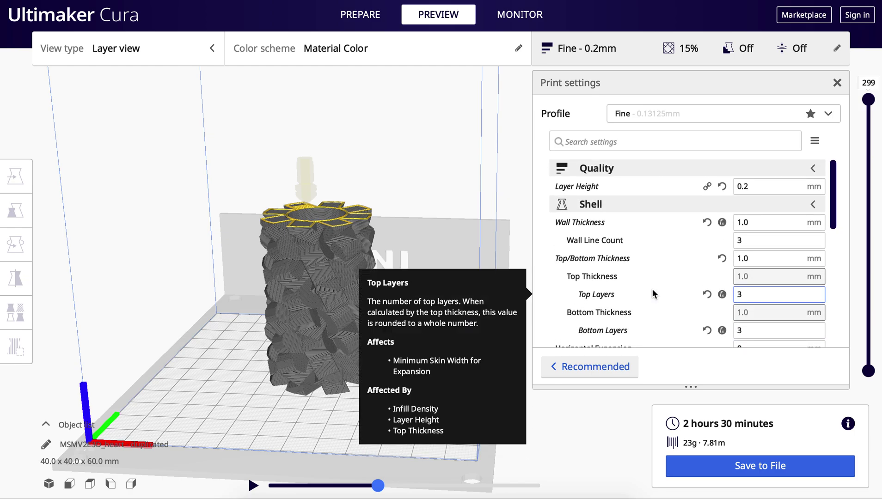
pyautogui.scroll(-2, 674, 245)
pyautogui.scroll(-1, 674, 244)
pyautogui.click(818, 289)
pyautogui.scroll(-1, 744, 294)
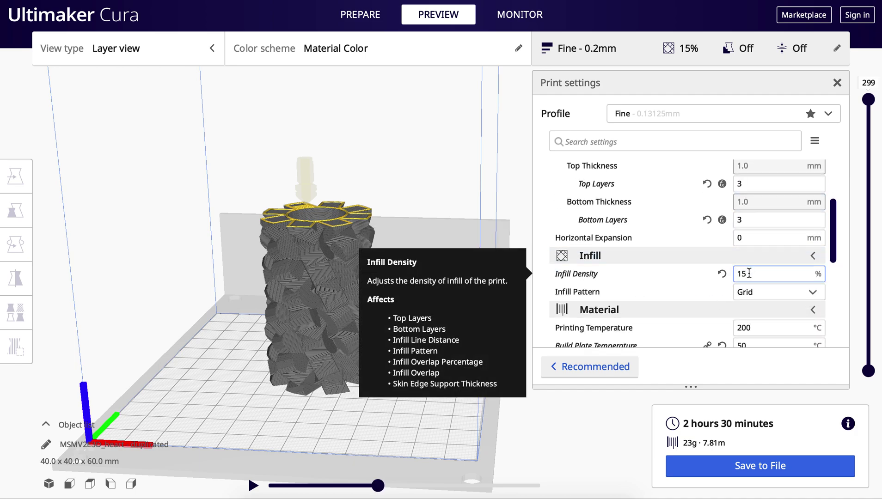